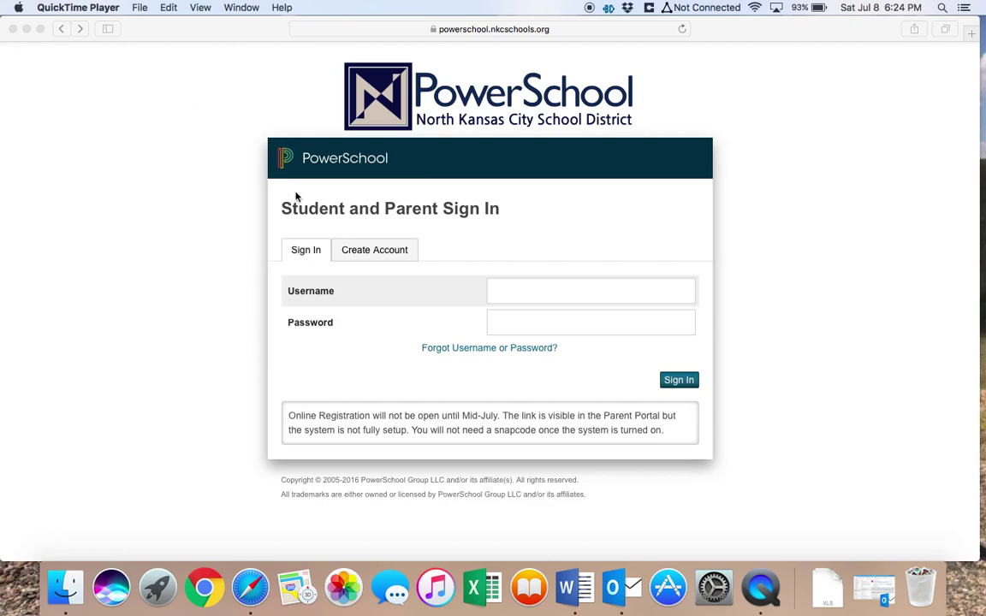
# Open the new parent account form, review its account details and student linking fields, and return to the sign-in page.
pyautogui.click(389, 257)
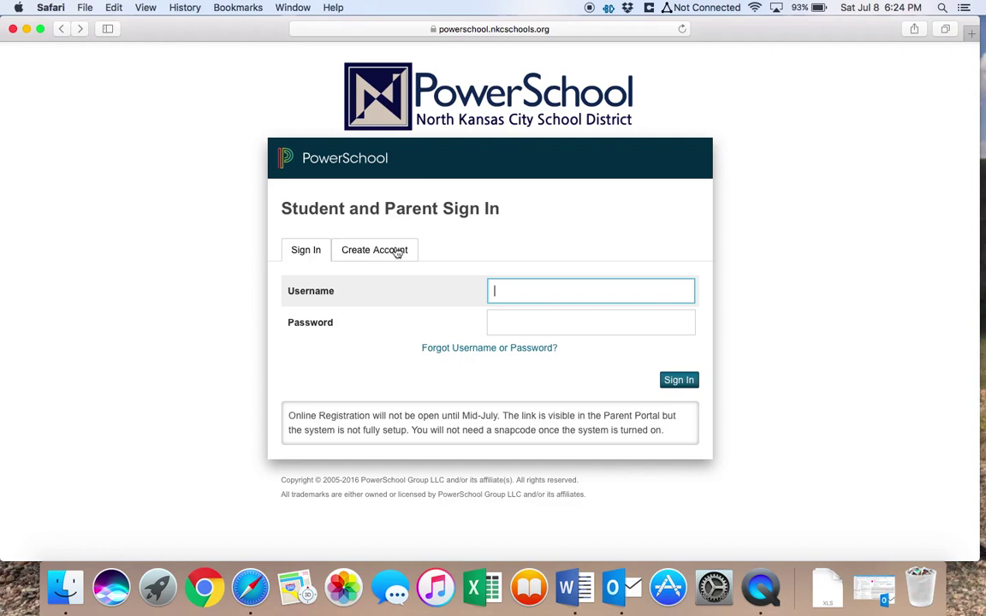
pyautogui.click(396, 251)
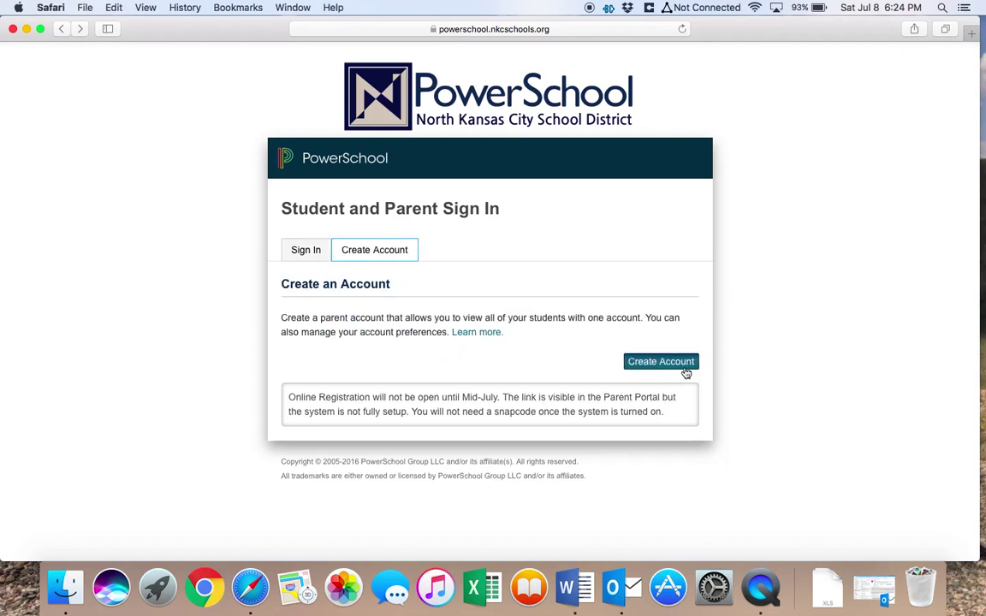
pyautogui.click(681, 366)
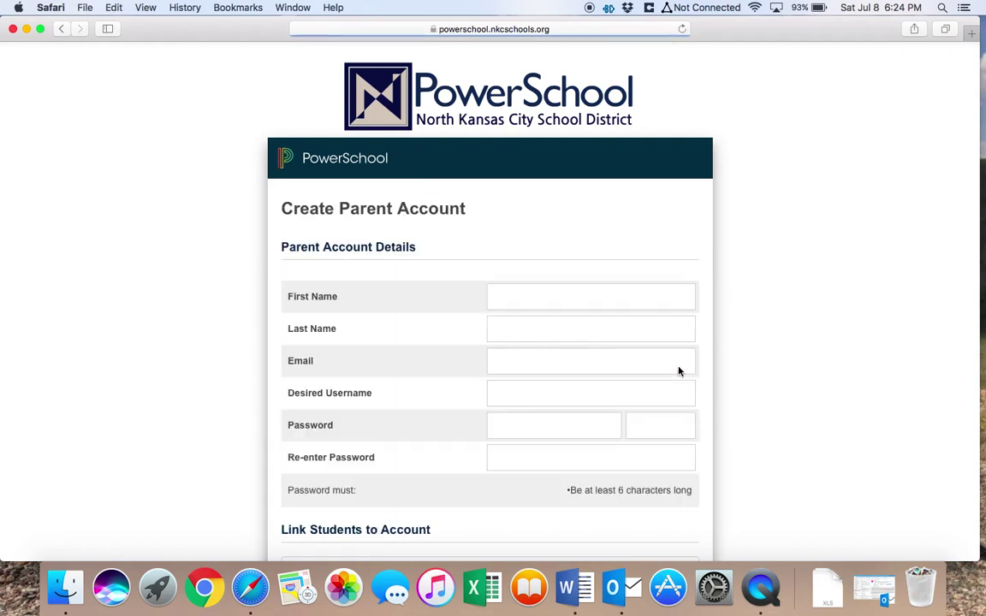
pyautogui.scroll(-10, 679, 370)
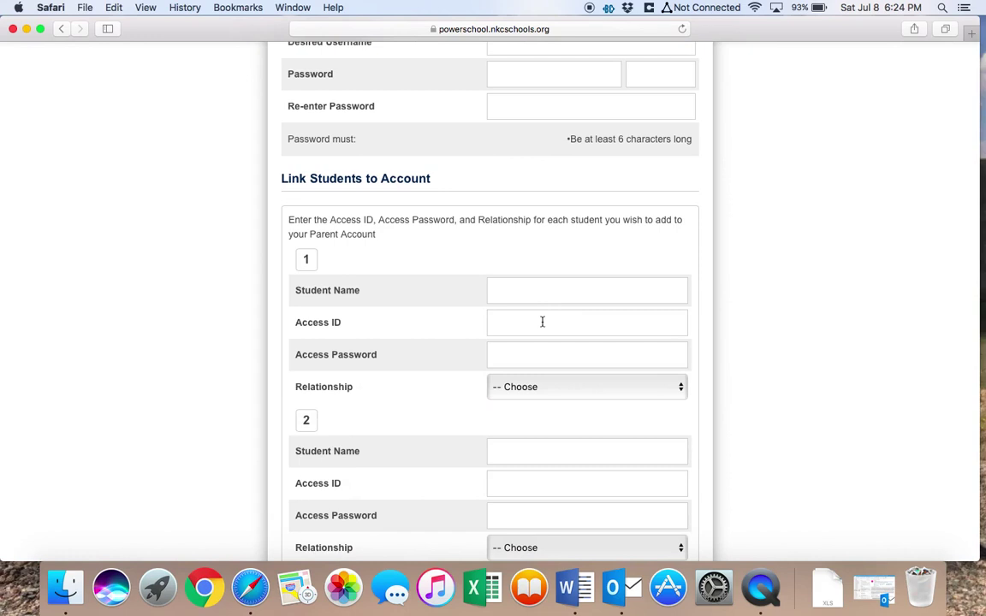
pyautogui.scroll(10, 542, 322)
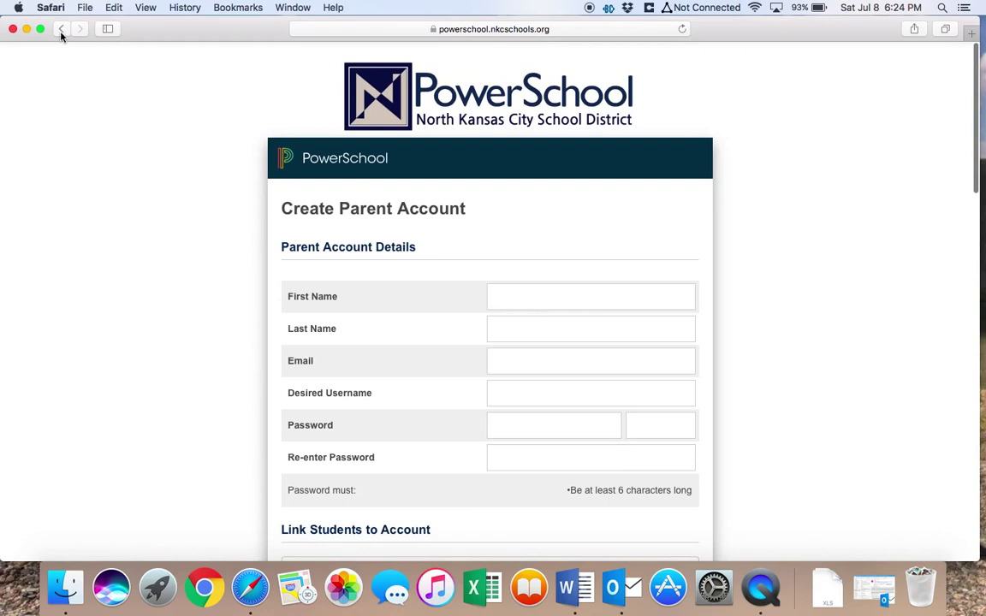
pyautogui.click(60, 31)
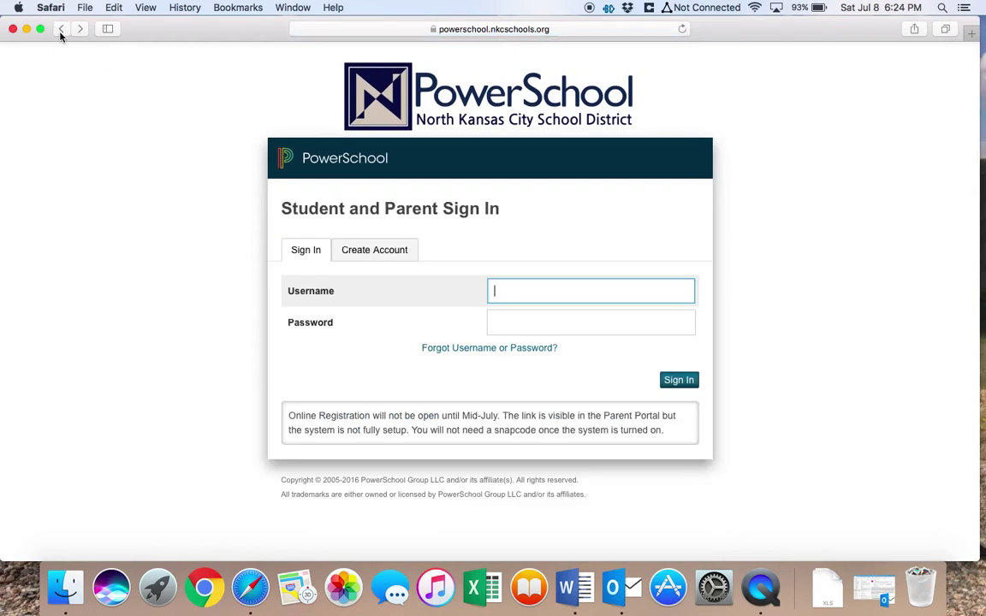
# Sign in to the parent portal with the username testuser and the account password.
pyautogui.write('trt')
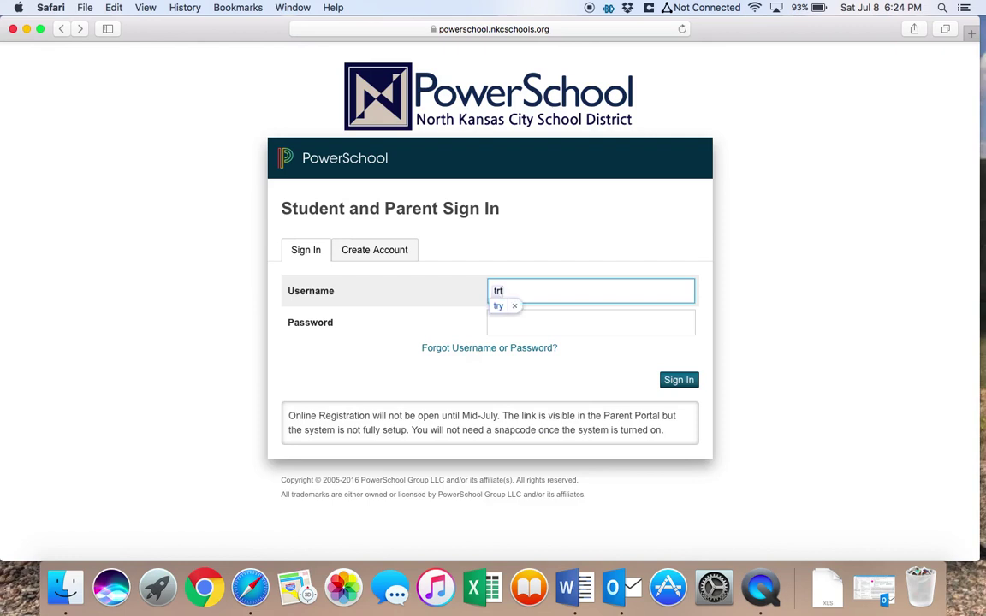
pyautogui.press('BackSpace')
pyautogui.press('BackSpace')
pyautogui.write('estuser')
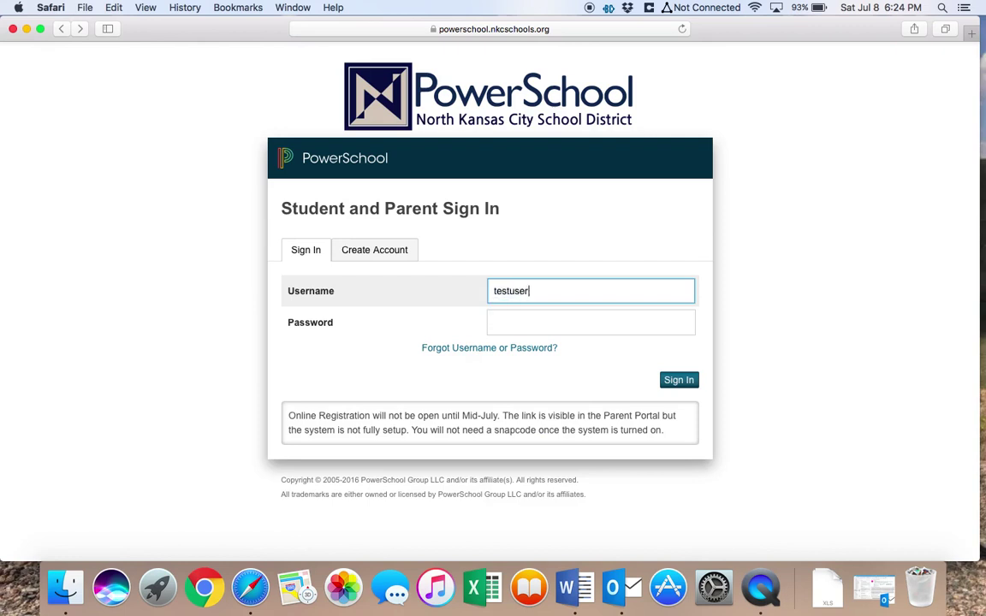
pyautogui.press('Tab')
pyautogui.write('••••••')
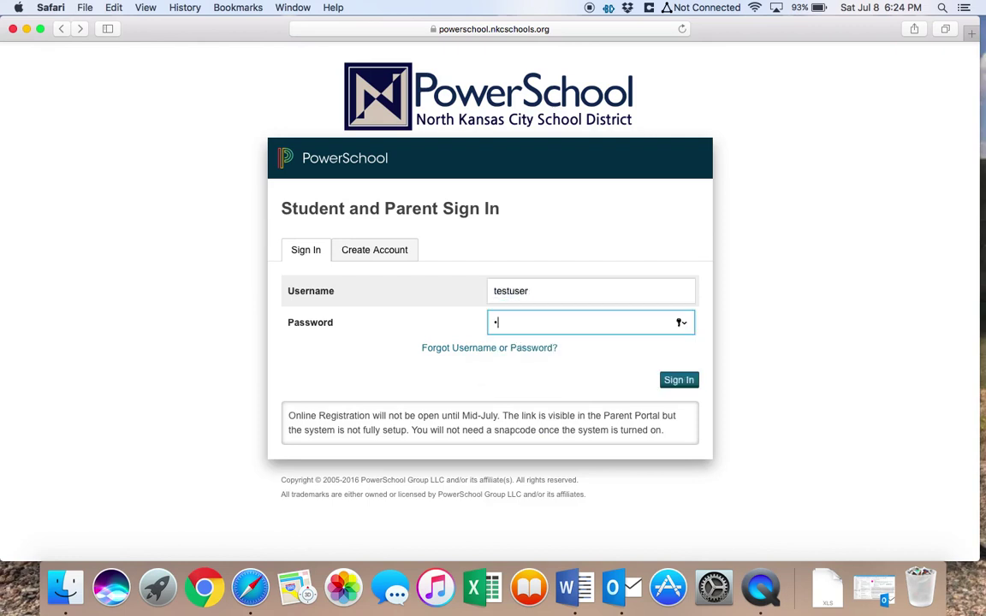
pyautogui.press('Return')
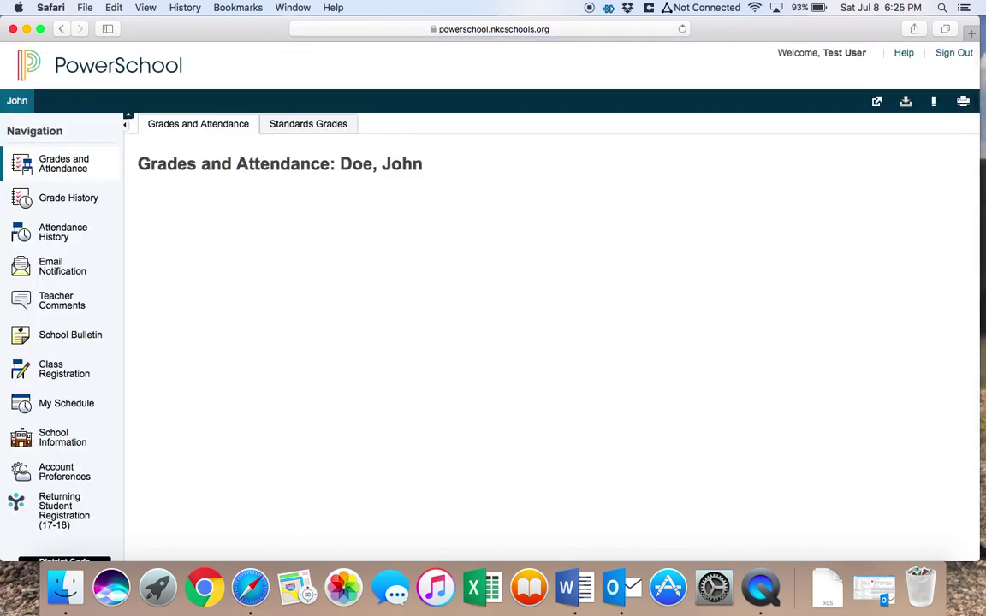
# Open Returning Student Registration (17-18) and authenticate with the student's date of birth.
pyautogui.click(71, 510)
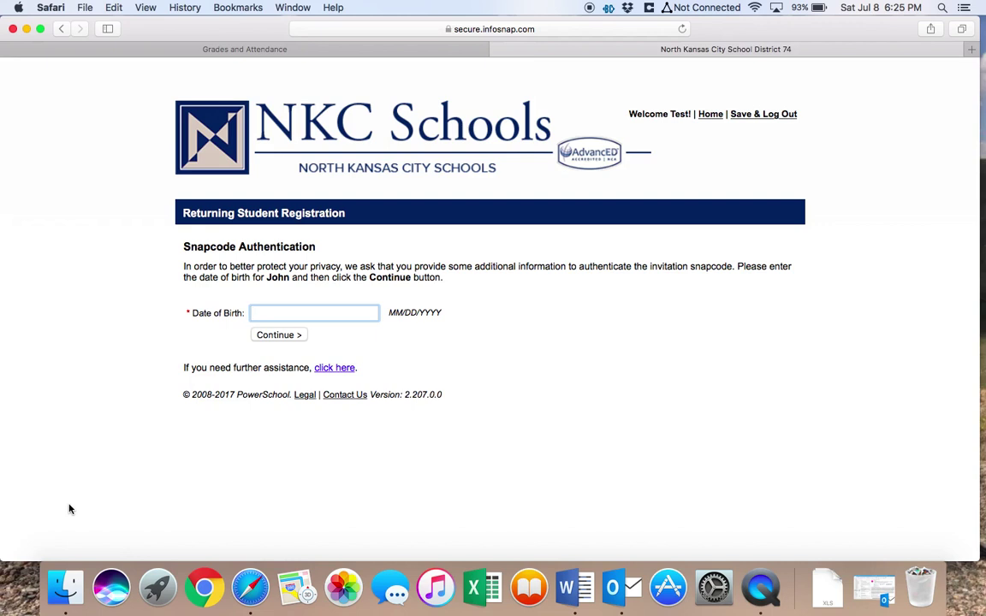
pyautogui.write('07/07/2000')
pyautogui.click(283, 336)
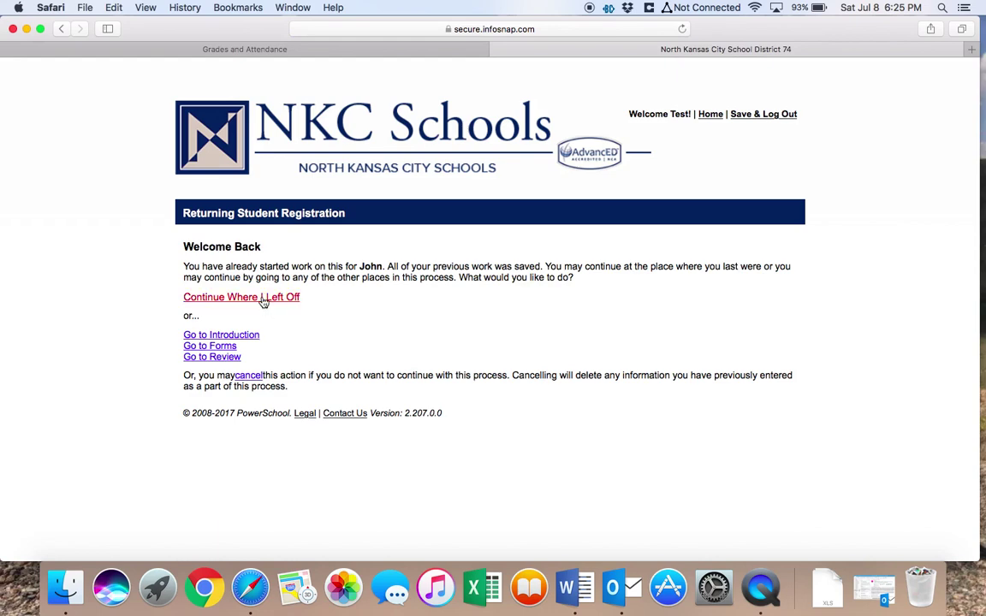
# Start at the registration's Introduction and review the Student Demographics form, continuing to Additional Demographics without filling it in.
pyautogui.click(235, 338)
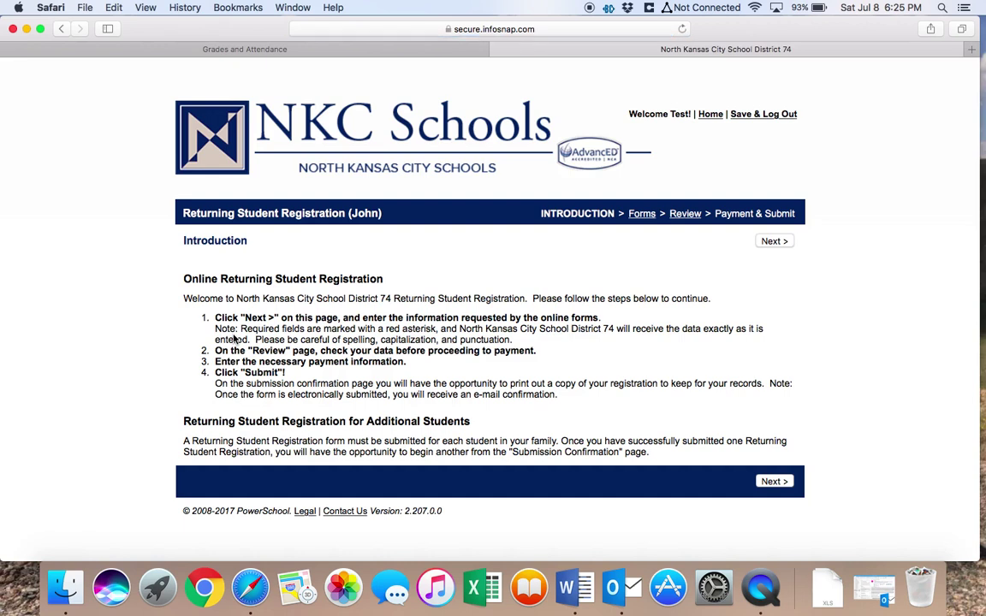
pyautogui.click(773, 481)
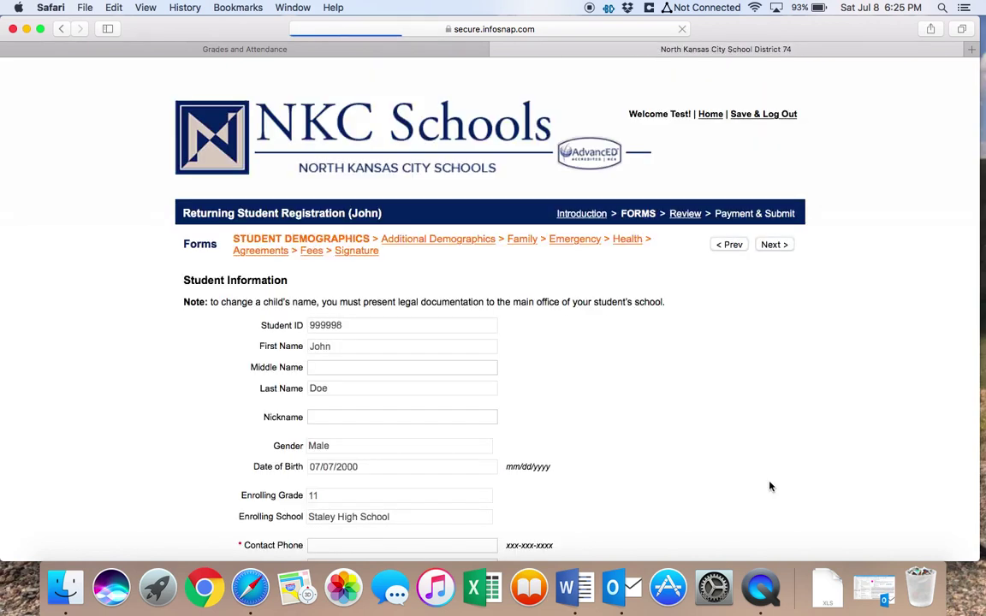
pyautogui.scroll(-3, 769, 486)
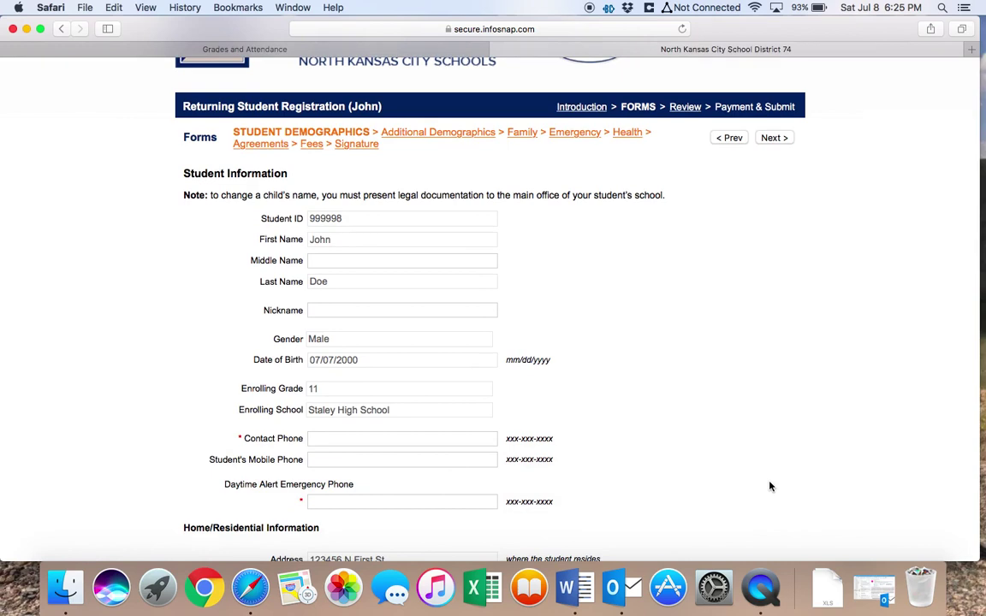
pyautogui.scroll(-5, 769, 486)
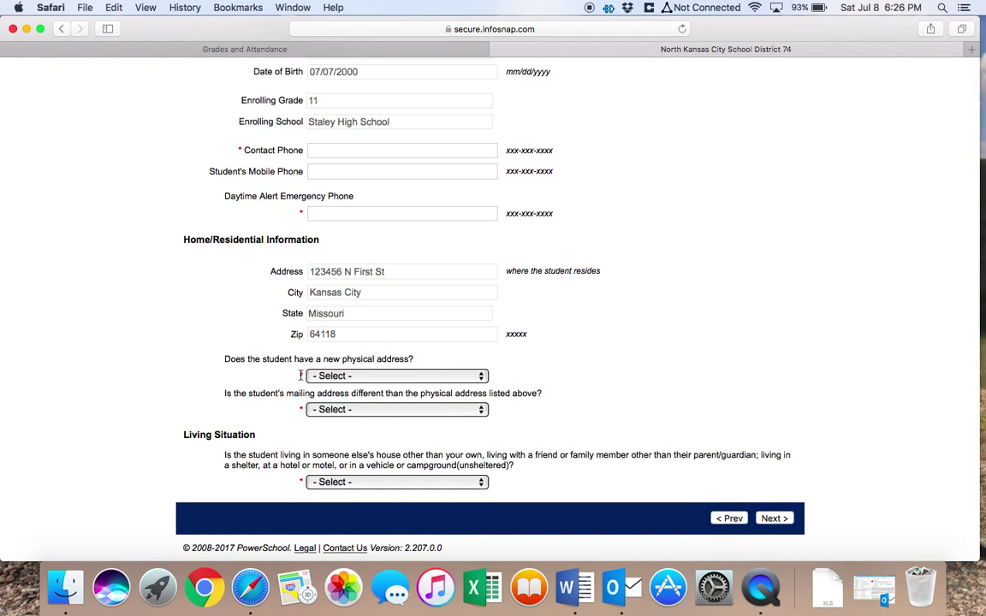
pyautogui.click(778, 520)
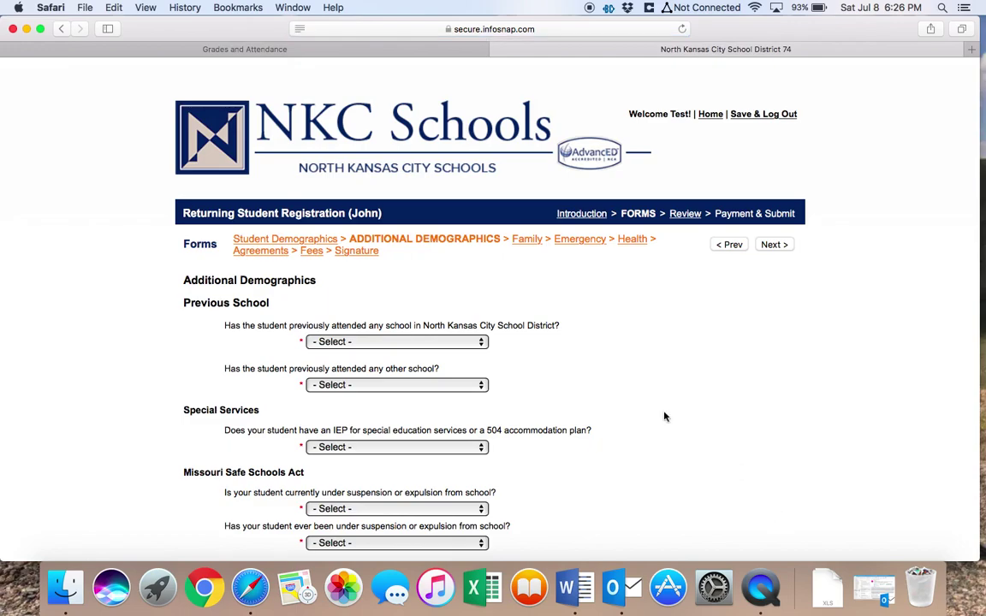
# Review the Additional Demographics and Family forms, including both parent/guardian contact sections, and continue to the Emergency form.
pyautogui.scroll(-15, 611, 360)
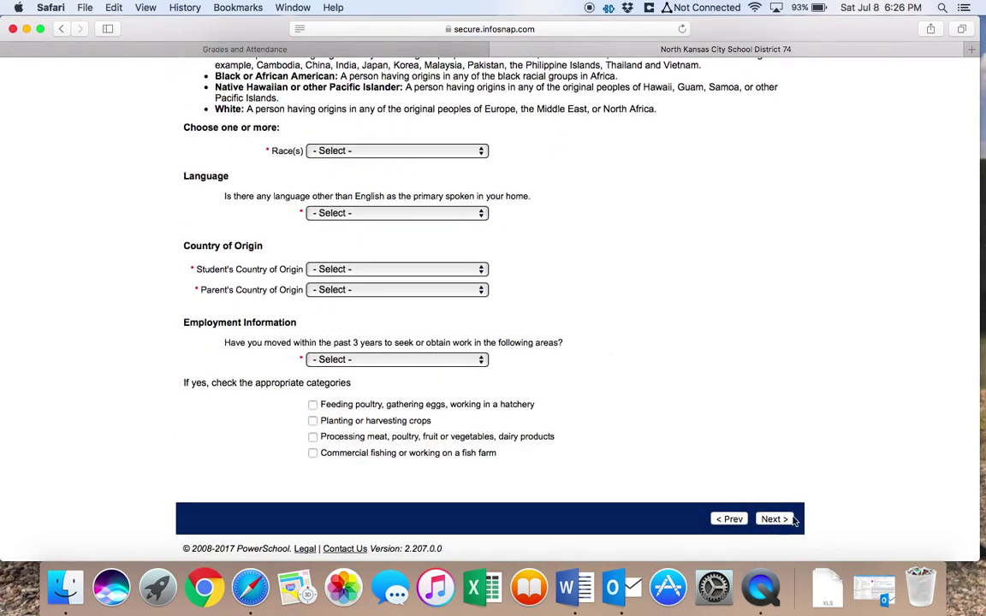
pyautogui.click(783, 521)
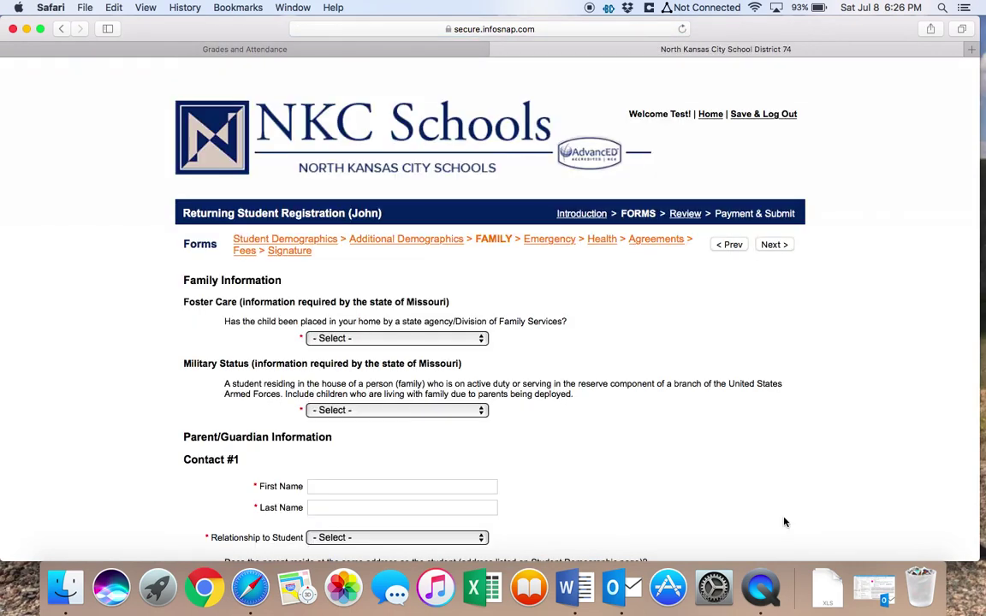
pyautogui.scroll(-15, 784, 522)
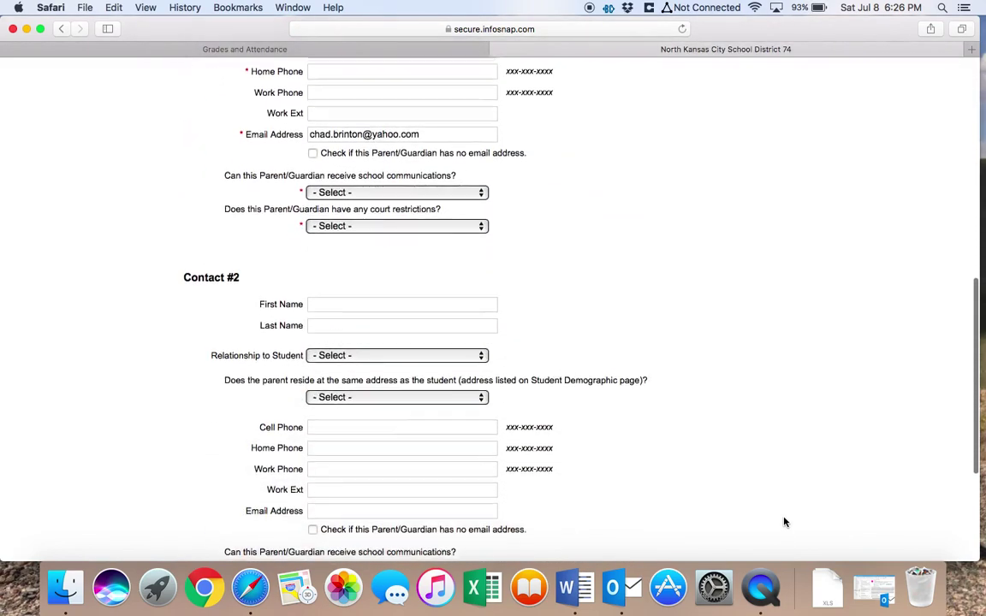
pyautogui.scroll(5, 784, 522)
pyautogui.scroll(3, 784, 523)
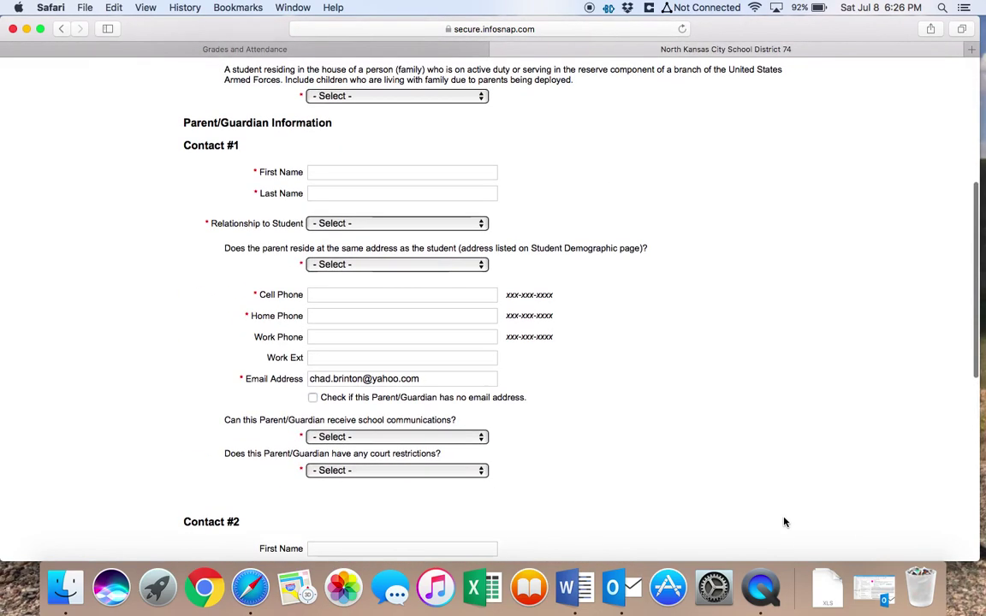
pyautogui.scroll(-10, 784, 522)
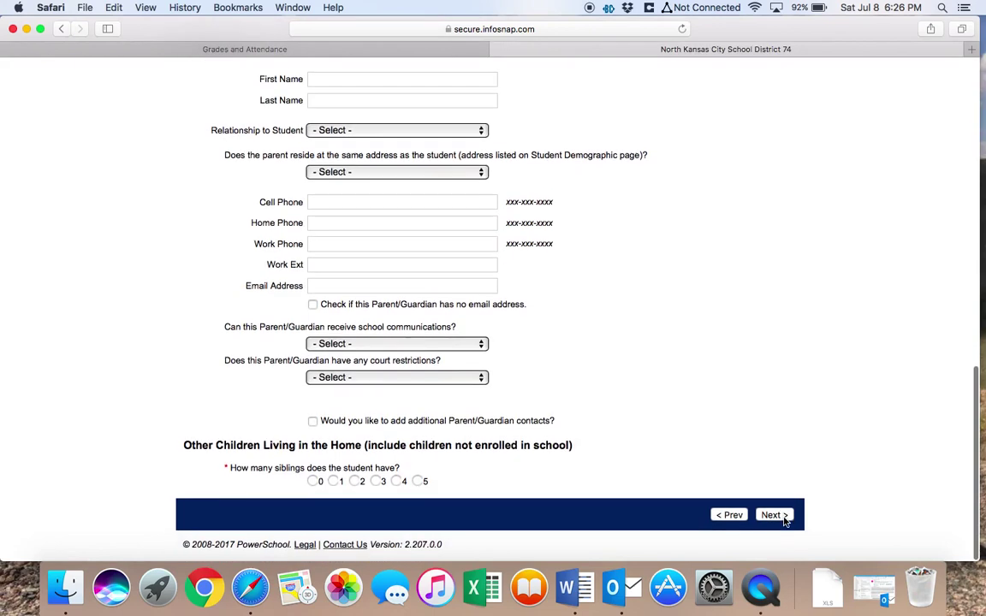
pyautogui.click(775, 517)
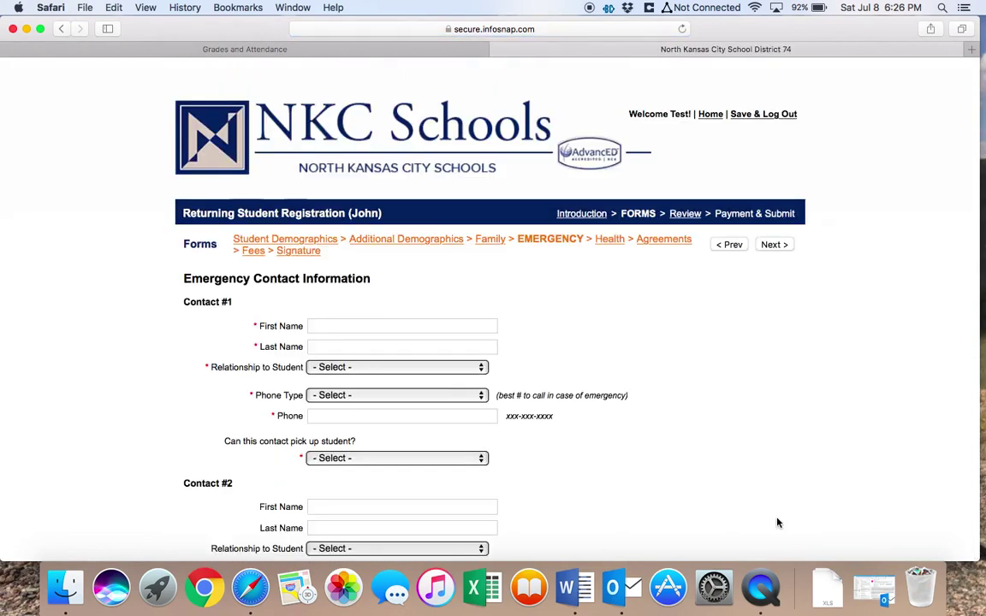
# Review the four emergency contact sections and the early dismissal options, and continue to the Health form.
pyautogui.scroll(-5, 777, 522)
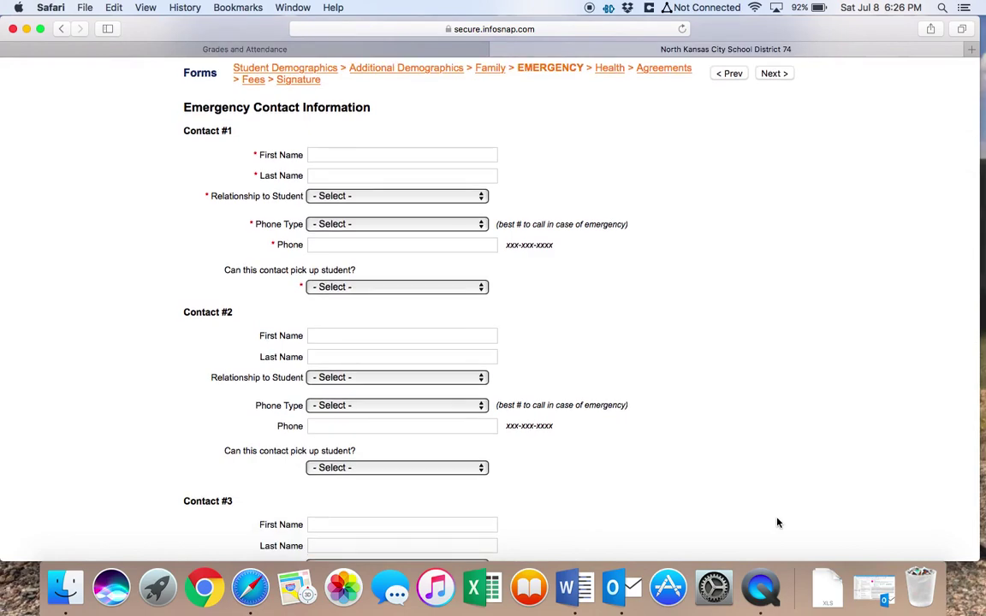
pyautogui.scroll(-3, 777, 522)
pyautogui.scroll(-12, 777, 522)
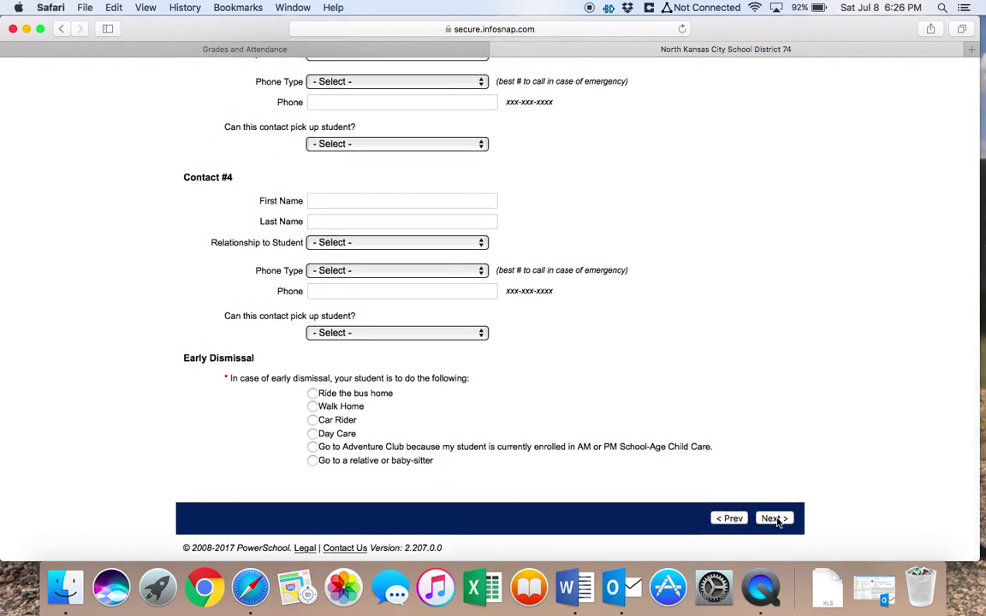
pyautogui.click(773, 518)
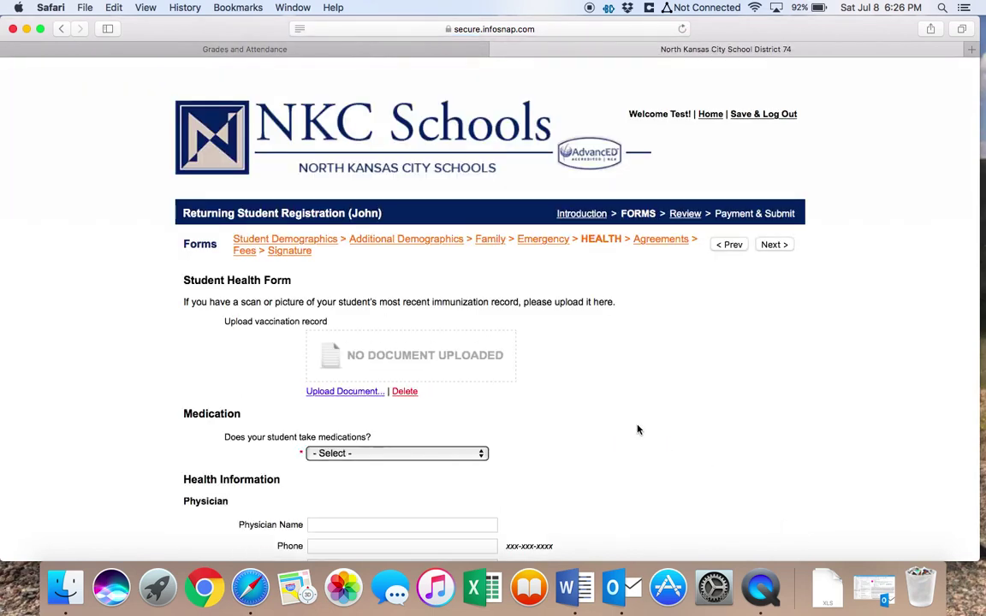
# Review the Student Health Form from the illness questions to the authorizations and verification, and continue to Agreements.
pyautogui.scroll(-12, 637, 429)
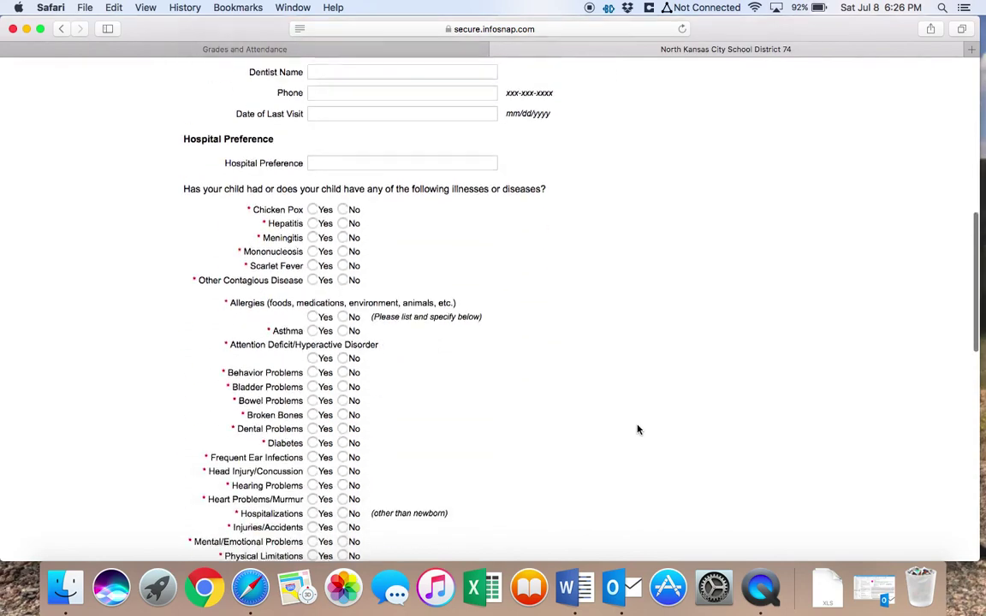
pyautogui.scroll(-5, 637, 430)
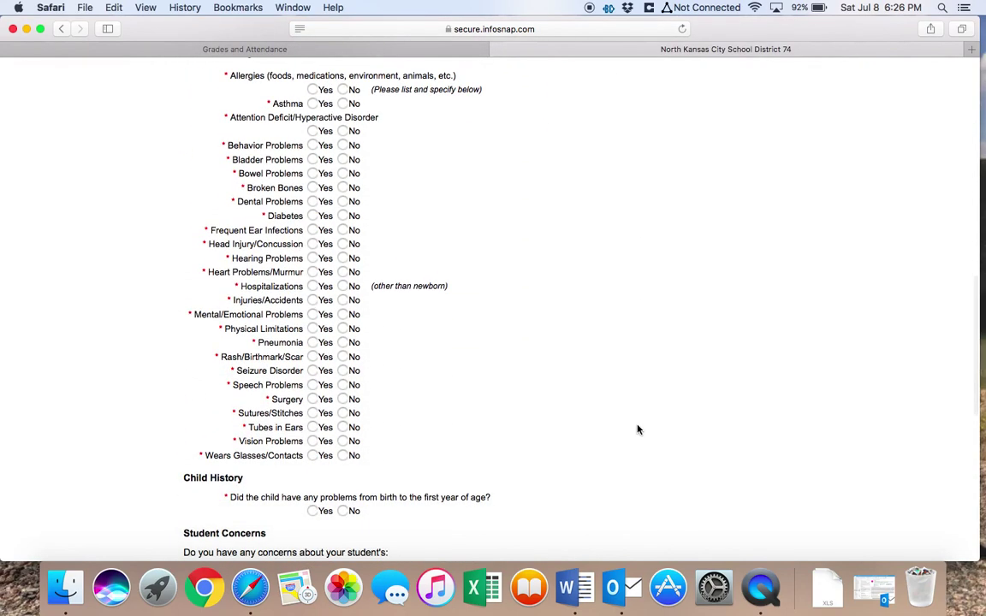
pyautogui.scroll(-11, 638, 429)
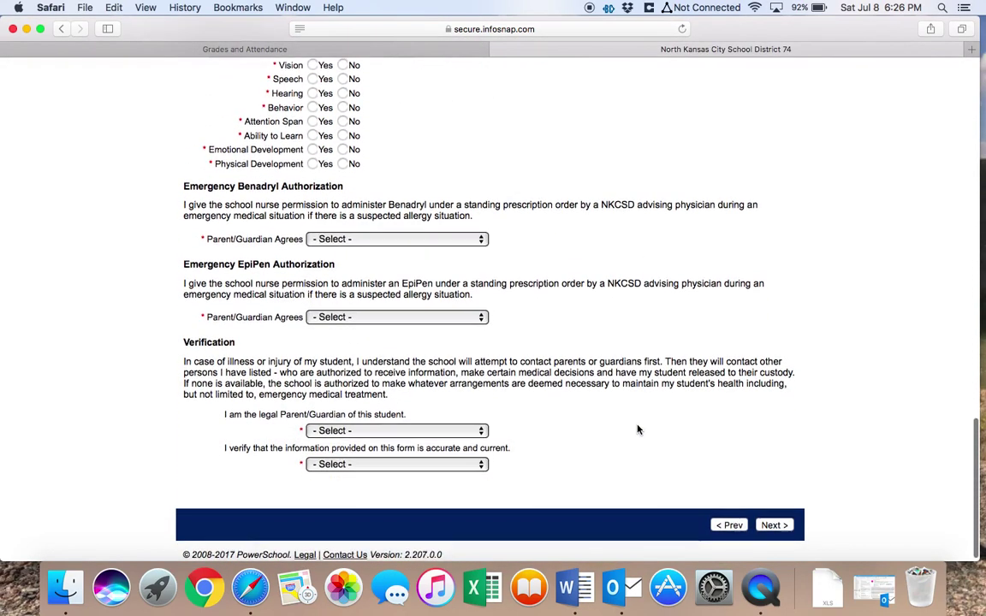
pyautogui.click(777, 519)
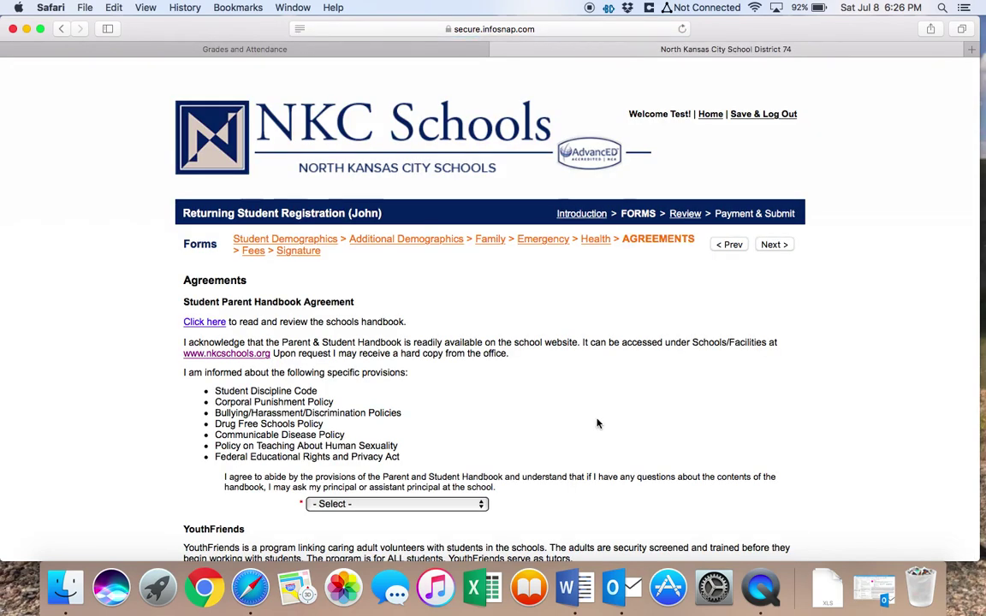
# Review the Agreements form and the optional Staley High School fees without selecting any, and continue to the Signature form.
pyautogui.scroll(-9, 597, 423)
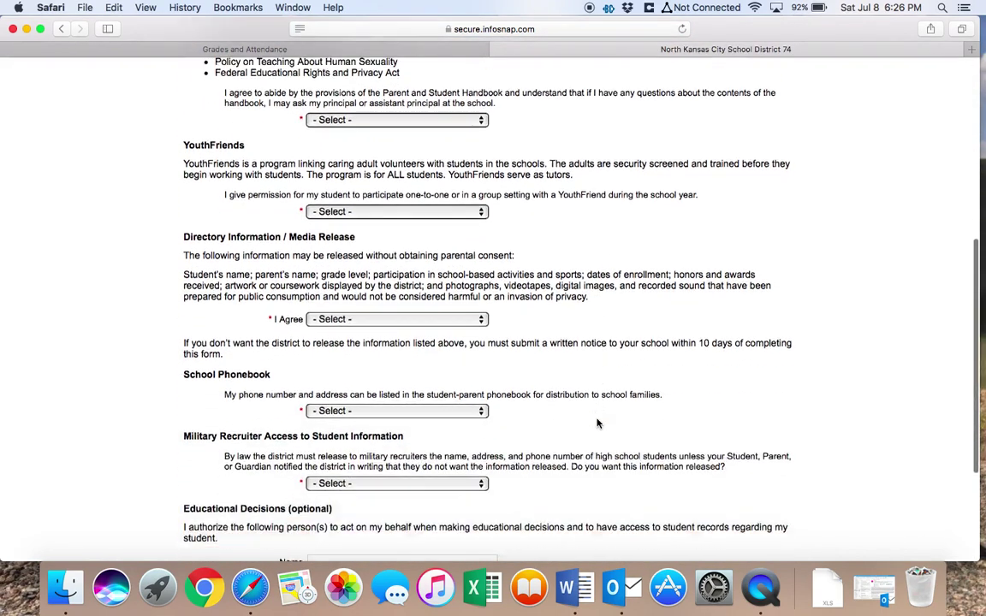
pyautogui.scroll(-2, 598, 423)
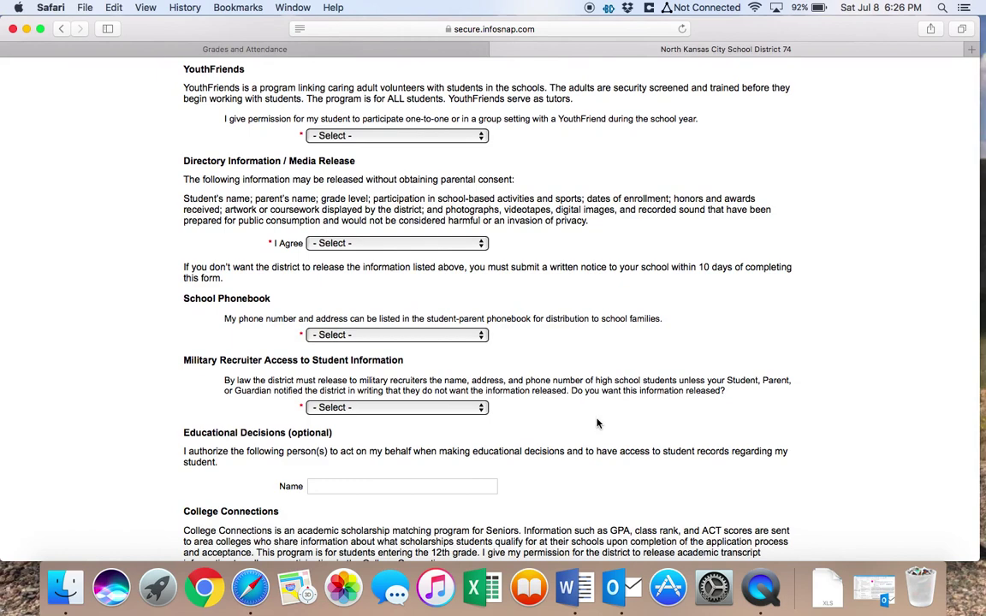
pyautogui.scroll(-3, 597, 423)
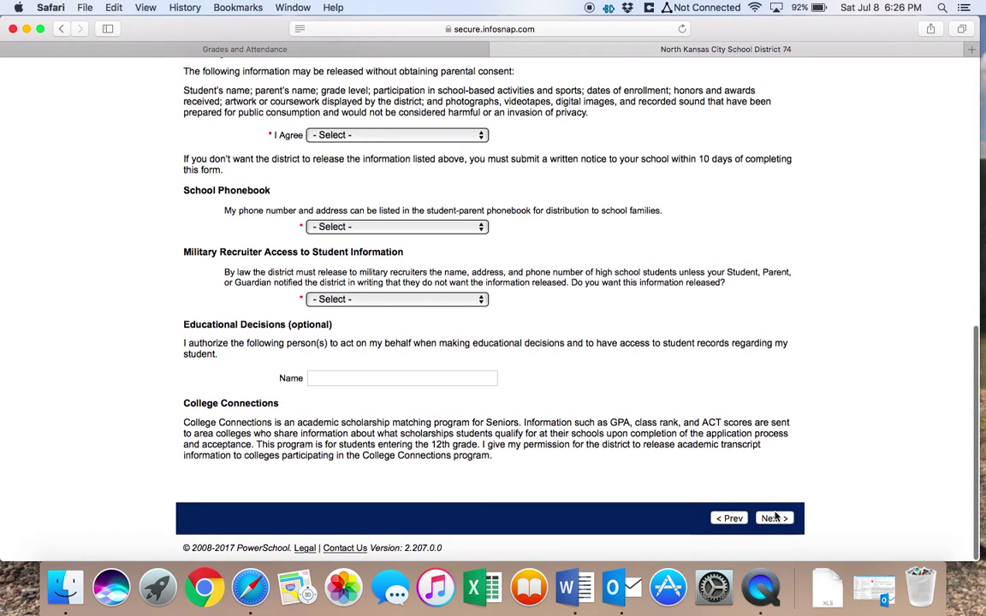
pyautogui.click(773, 519)
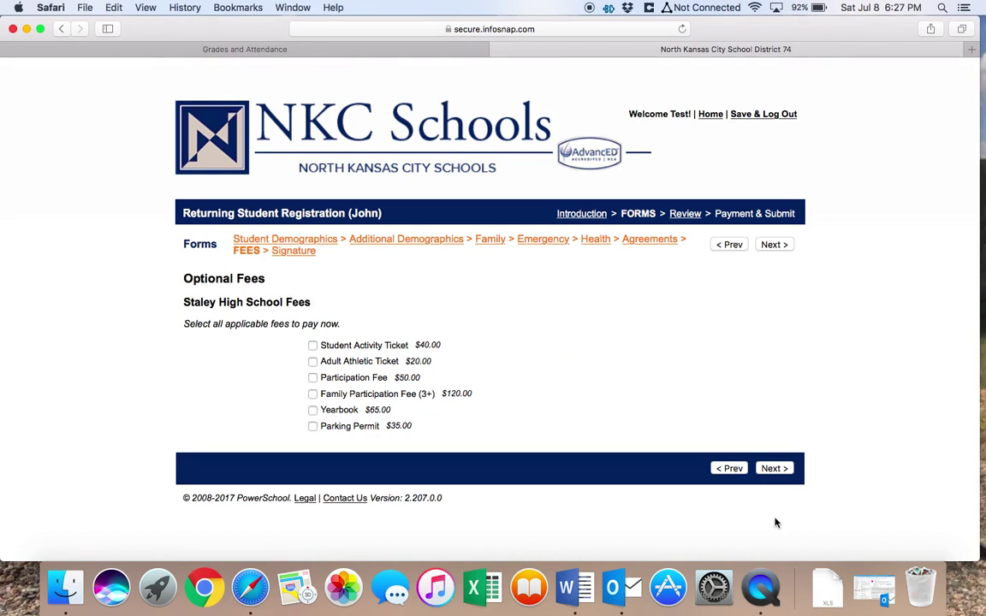
pyautogui.click(775, 469)
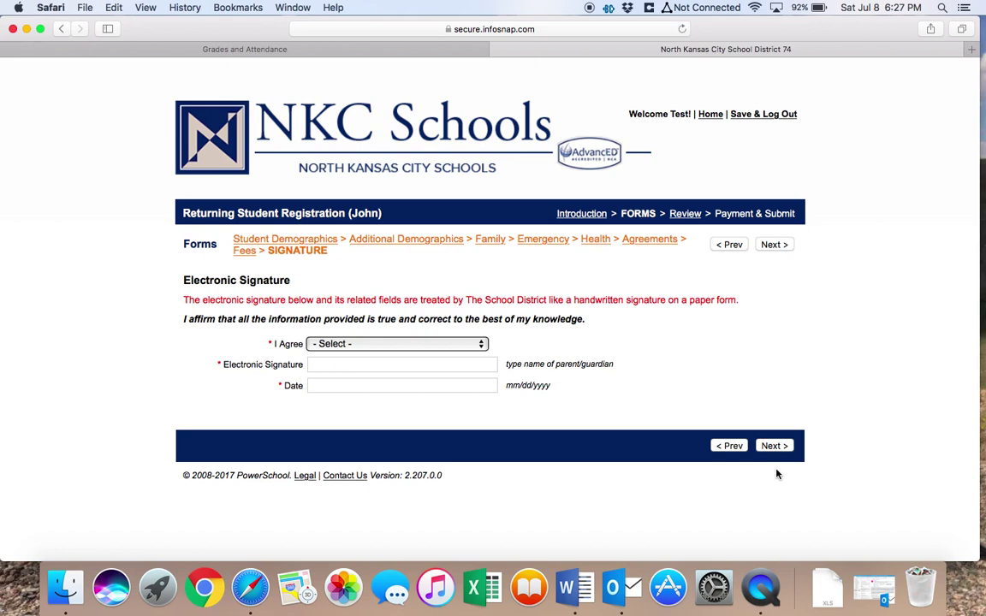
# Continue from the Signature form to Review and check the summary for fields marked Required, from Student Information through the agreements.
pyautogui.click(774, 448)
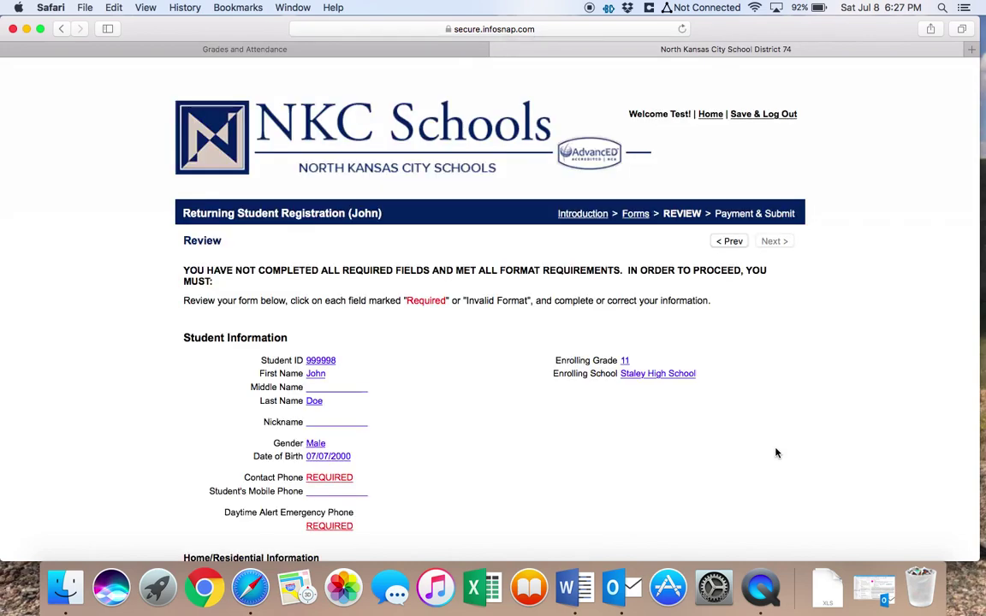
pyautogui.scroll(-10, 776, 453)
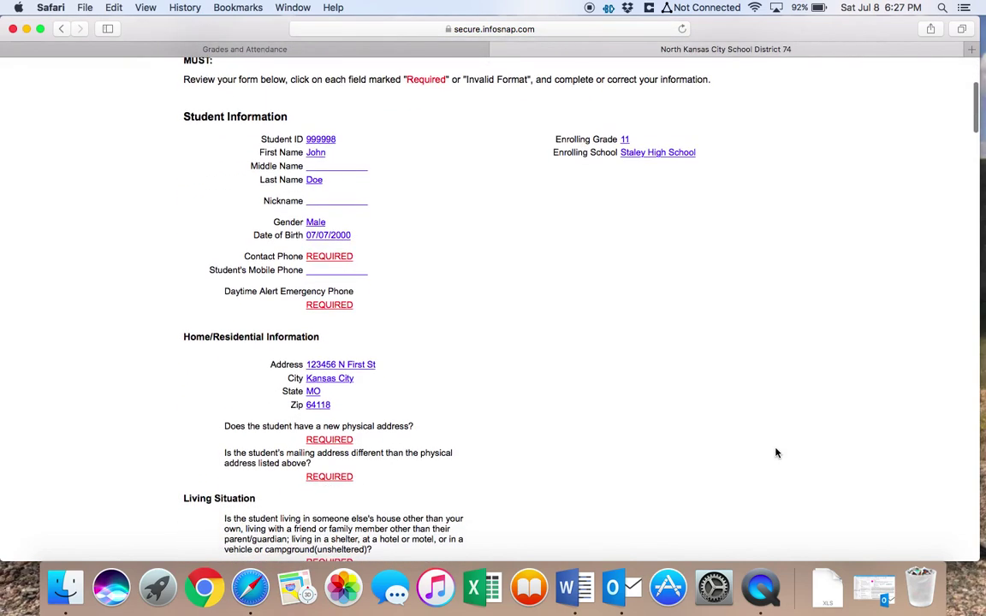
pyautogui.scroll(-2, 777, 453)
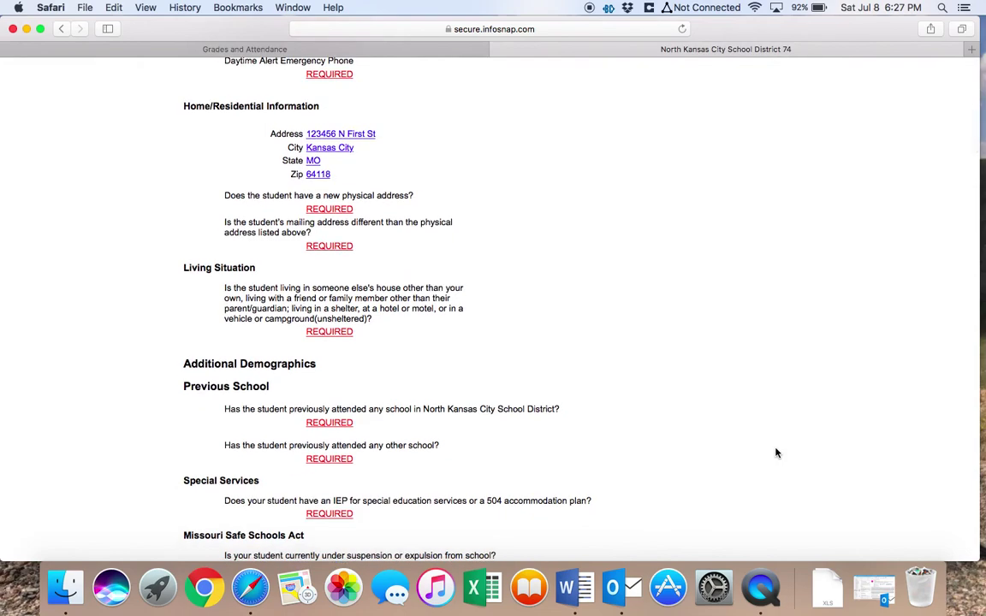
pyautogui.scroll(-14, 777, 452)
pyautogui.scroll(-20, 776, 453)
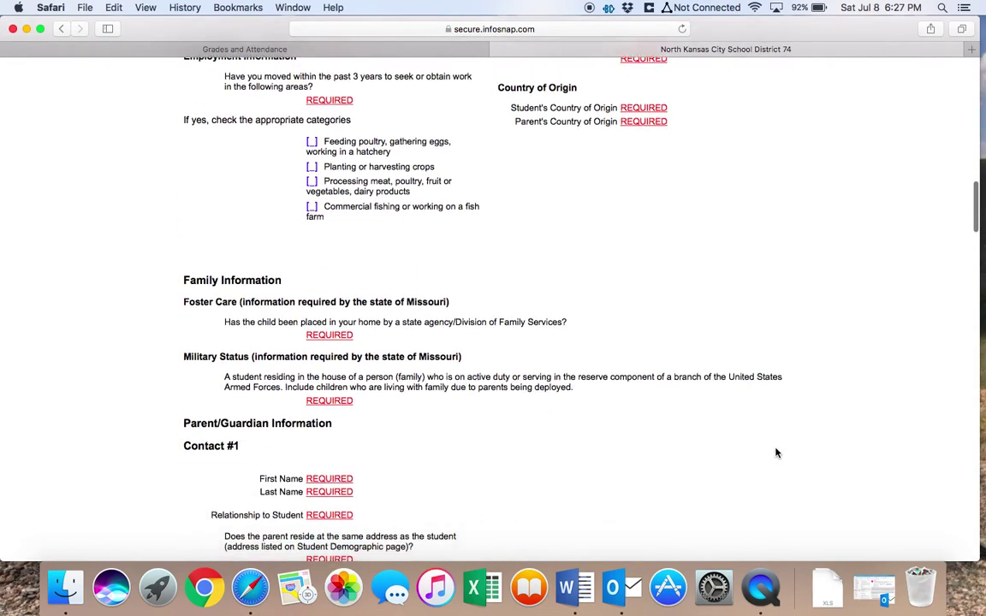
pyautogui.scroll(-20, 776, 452)
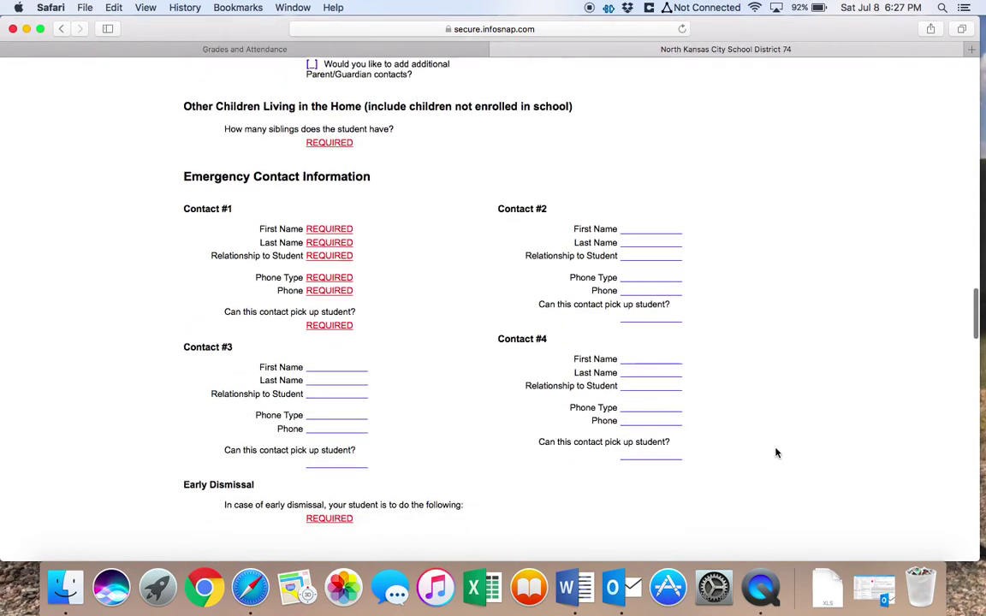
pyautogui.scroll(-20, 776, 452)
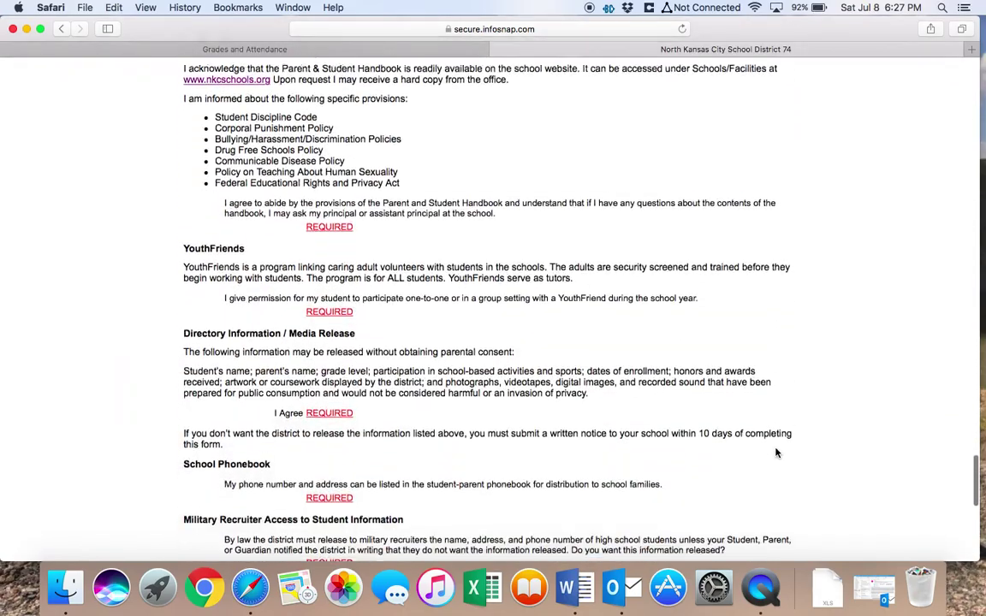